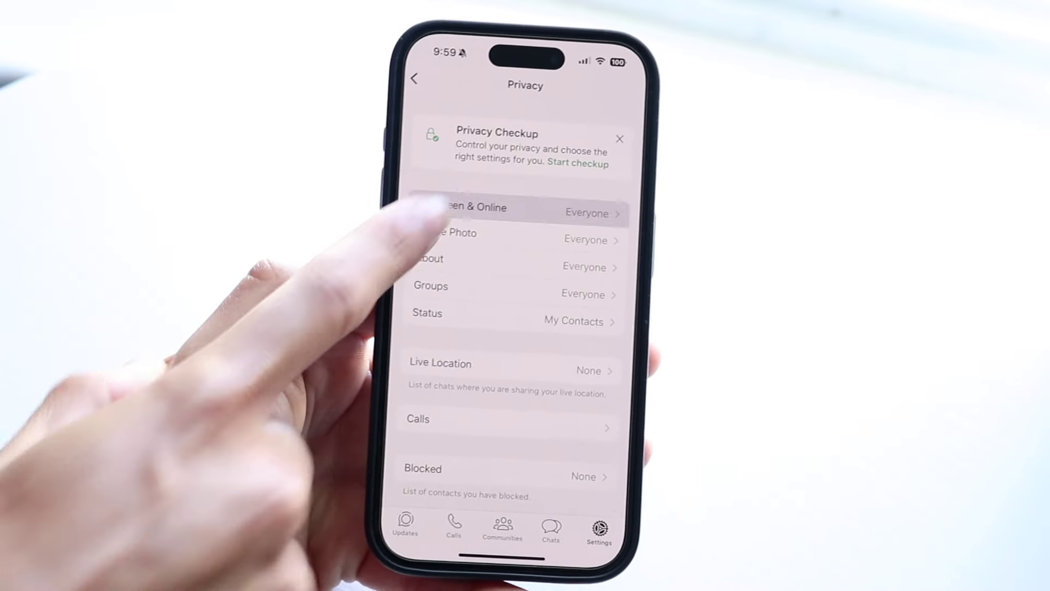
Open Last Seen & Online from the Privacy screen, where both options are set to Everyone
{"action": "left_click", "coordinate": [461, 208]}
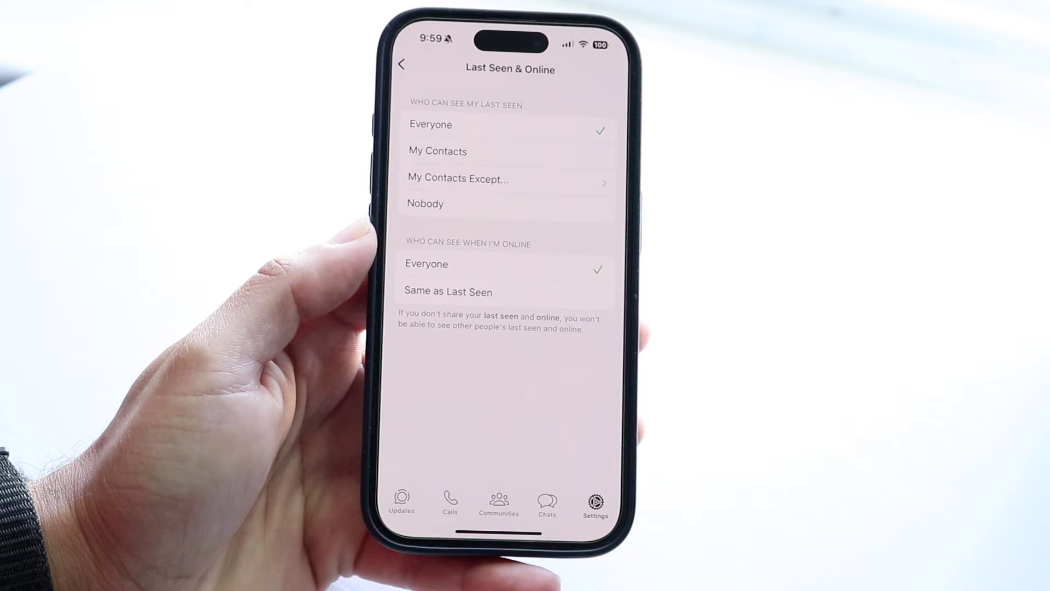